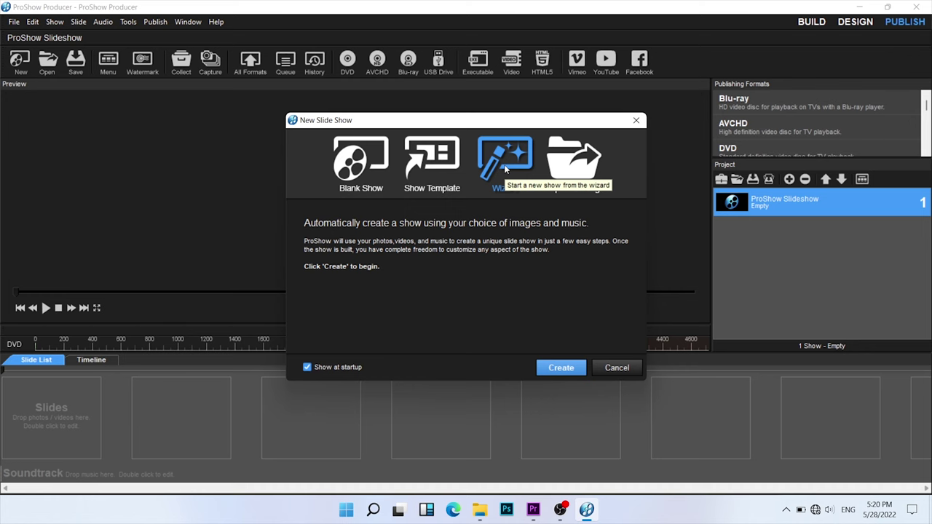
- Create a new slide show with the wizard, using the Impact theme
{"action": "left_click", "coordinate": [559, 366]}
{"action": "left_click", "coordinate": [644, 428]}
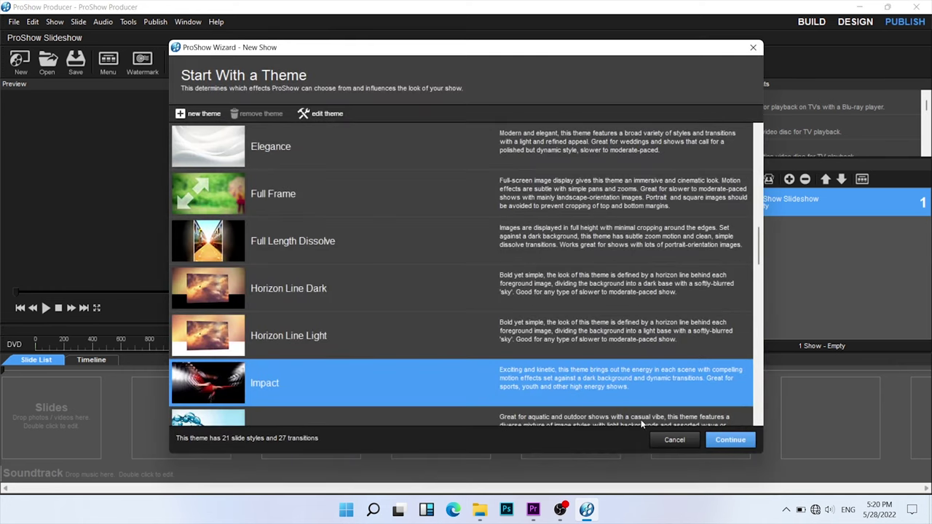
{"action": "mouse_move", "coordinate": [760, 240]}
{"action": "left_mouse_down"}
{"action": "mouse_move", "coordinate": [758, 149]}
{"action": "mouse_move", "coordinate": [758, 242]}
{"action": "left_mouse_up"}
{"action": "left_click", "coordinate": [714, 442]}
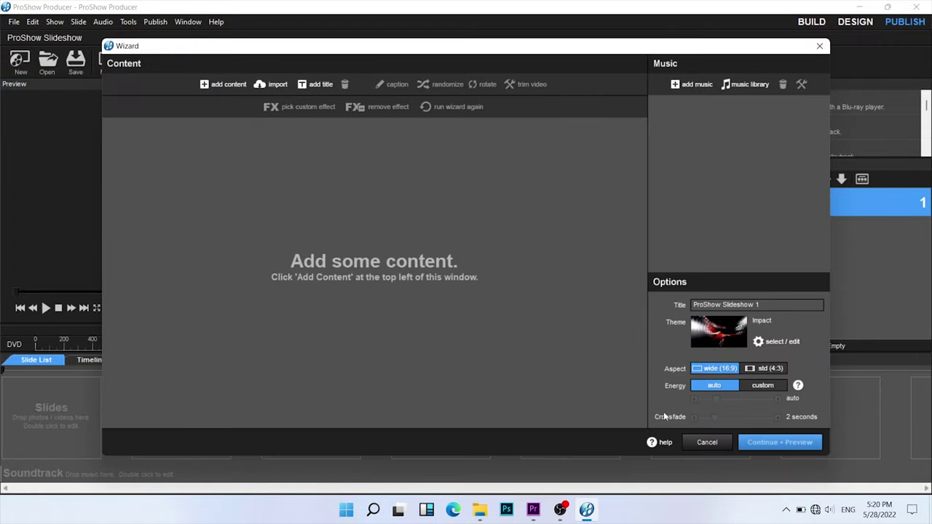
- Add the four Capture images from the Pictures folder as content, generate the show and apply it to exit the wizard
{"action": "left_click", "coordinate": [216, 85]}
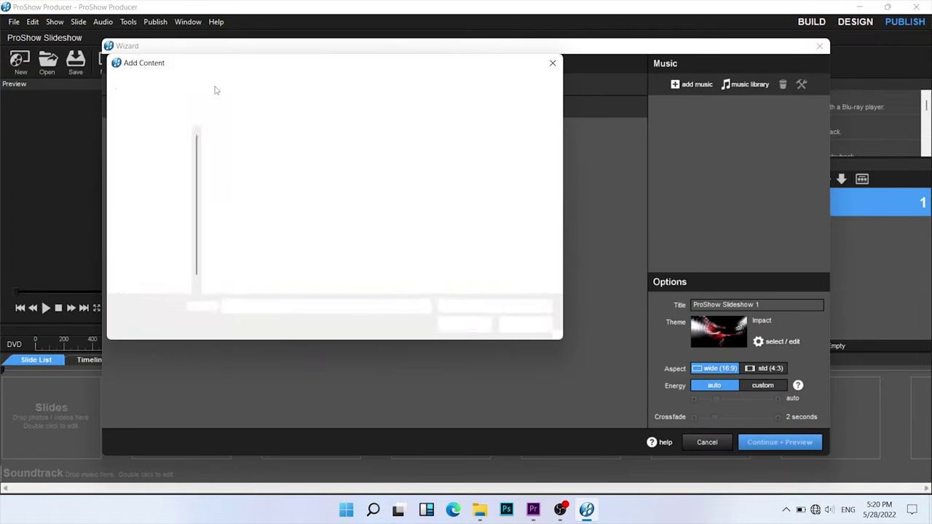
{"action": "left_click", "coordinate": [453, 172]}
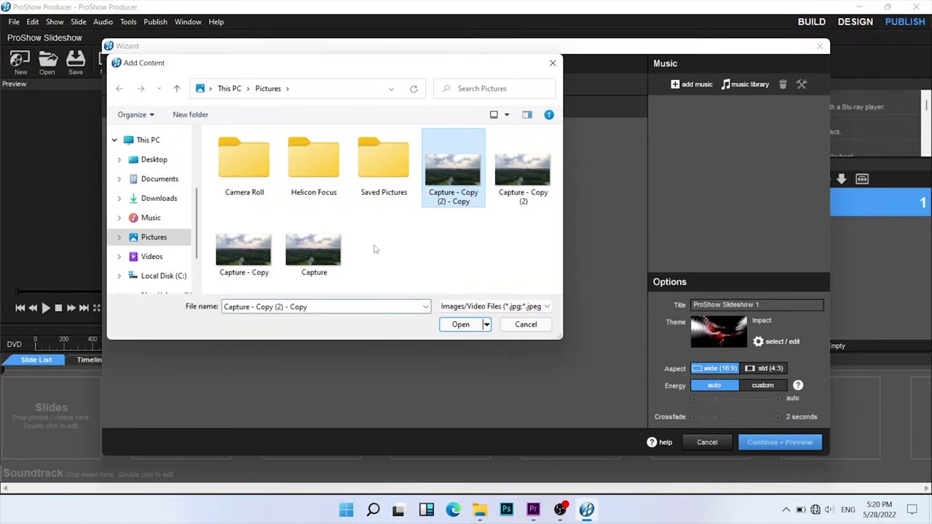
{"action": "left_click", "coordinate": [328, 268], "text": "shift"}
{"action": "left_click", "coordinate": [467, 324]}
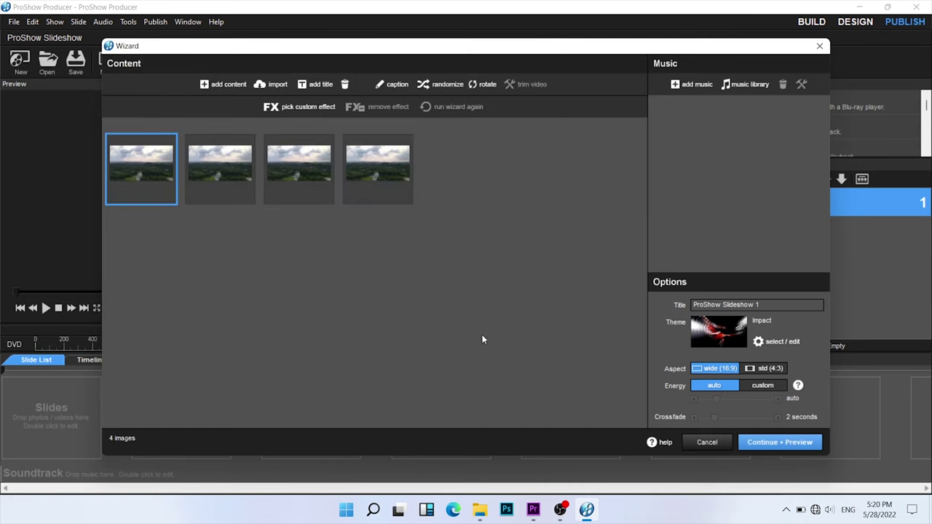
{"action": "left_click", "coordinate": [765, 446]}
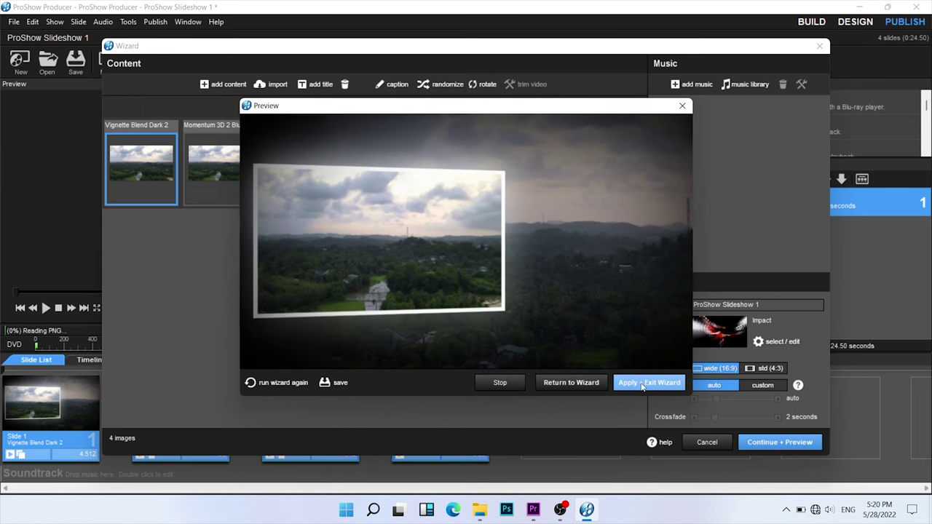
{"action": "left_click", "coordinate": [642, 385]}
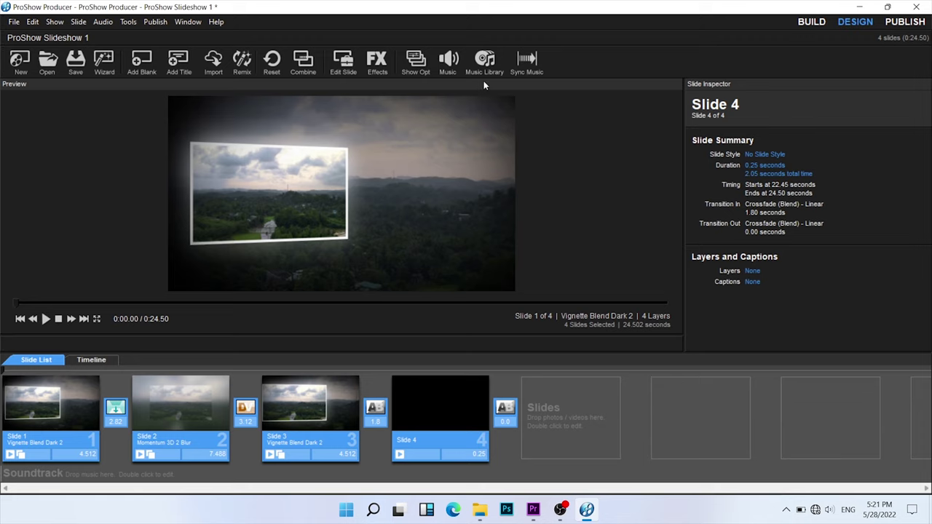
- Add the sound file "19th Floor" from the No Copyright Music folder as the show's soundtrack
{"action": "left_click", "coordinate": [448, 59]}
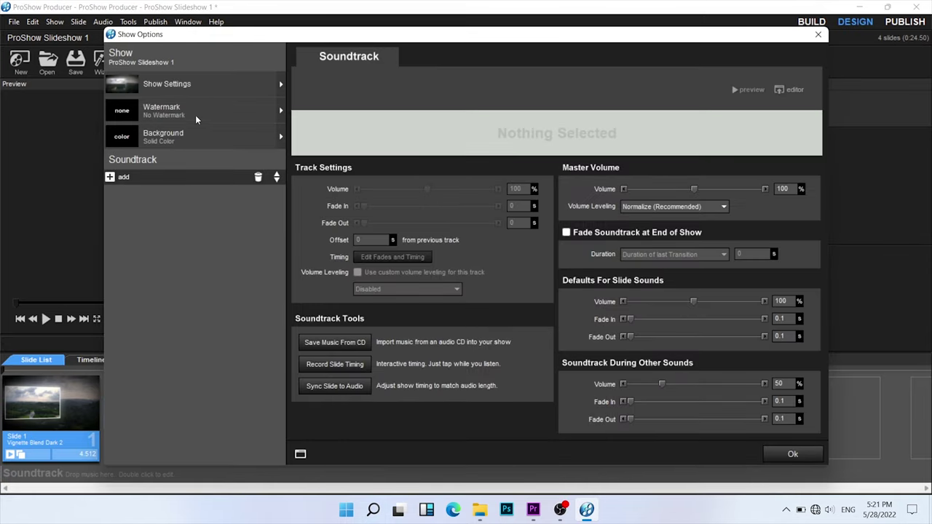
{"action": "left_click", "coordinate": [124, 177]}
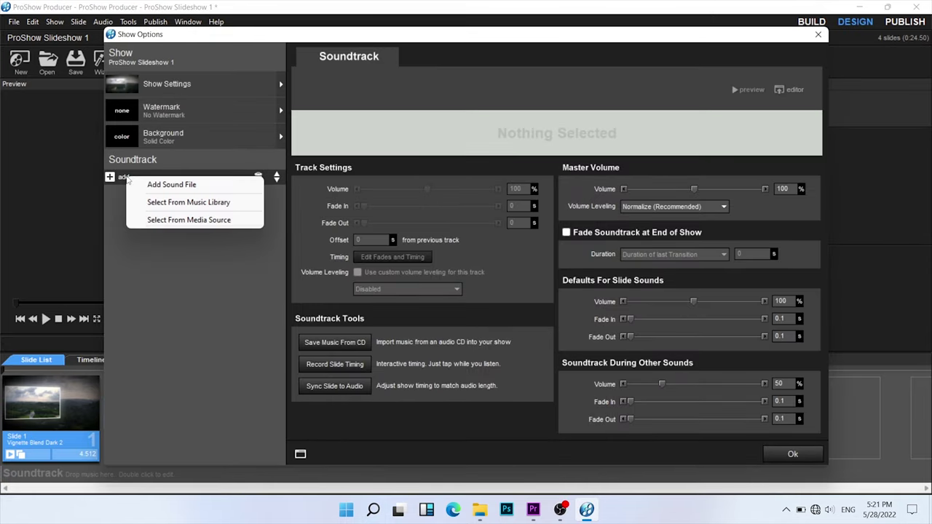
{"action": "left_click", "coordinate": [167, 186]}
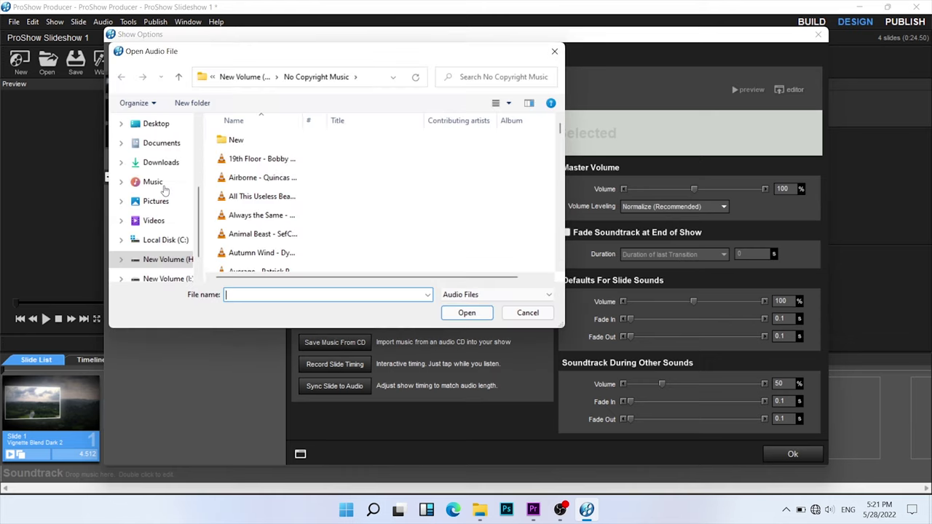
{"action": "left_click", "coordinate": [272, 165]}
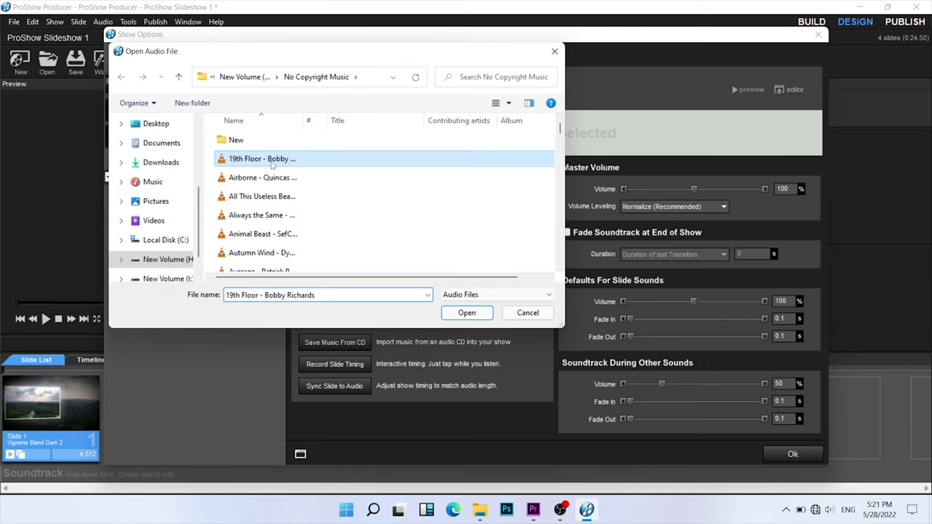
{"action": "left_click", "coordinate": [454, 312]}
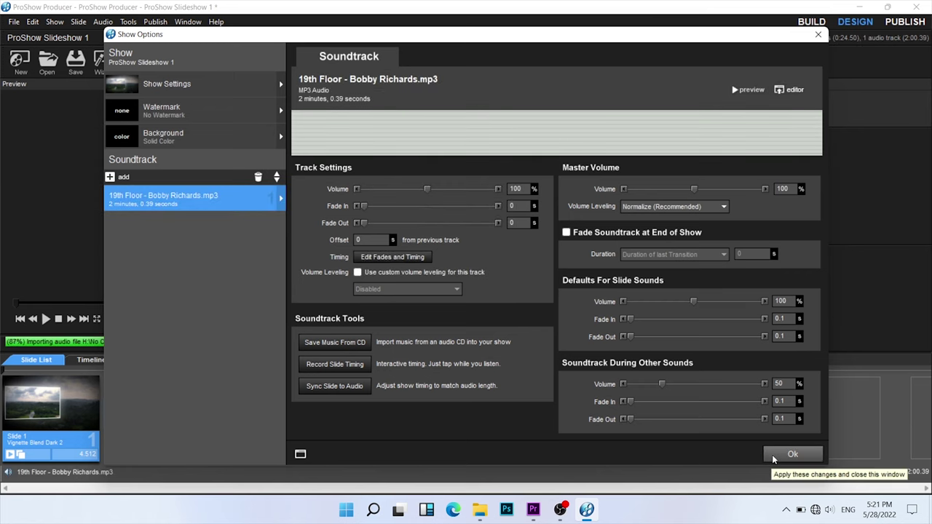
{"action": "left_click", "coordinate": [772, 455]}
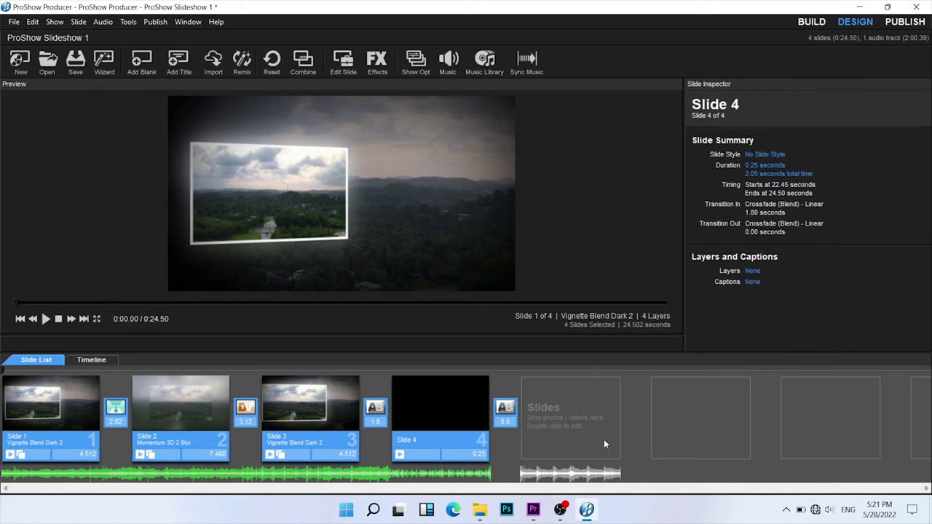
- Trim the end of the soundtrack in the timeline to the end of the last slide, at about 24.5 seconds
{"action": "left_click_drag", "start_coordinate": [541, 352], "coordinate": [541, 309]}
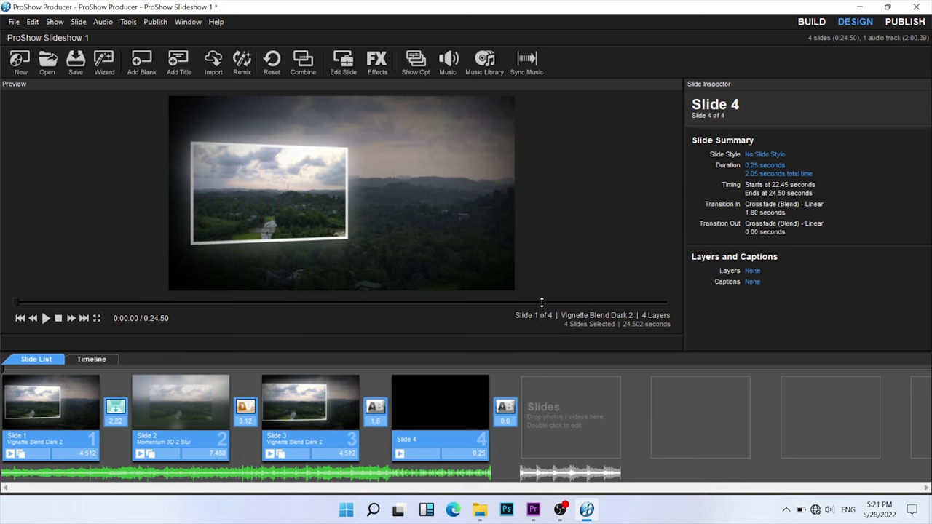
{"action": "left_click", "coordinate": [91, 359]}
{"action": "left_click", "coordinate": [444, 437]}
{"action": "left_click_drag", "start_coordinate": [903, 474], "coordinate": [878, 474]}
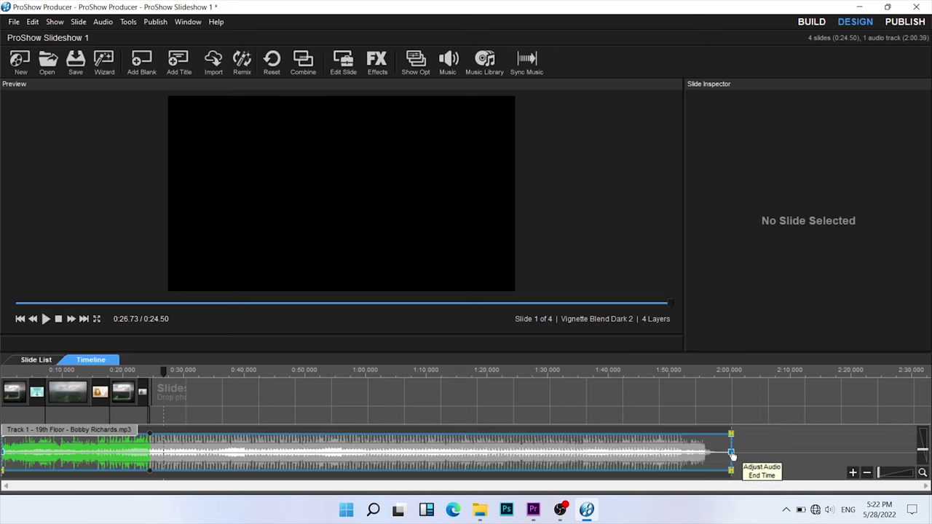
{"action": "left_click_drag", "start_coordinate": [731, 453], "coordinate": [152, 439]}
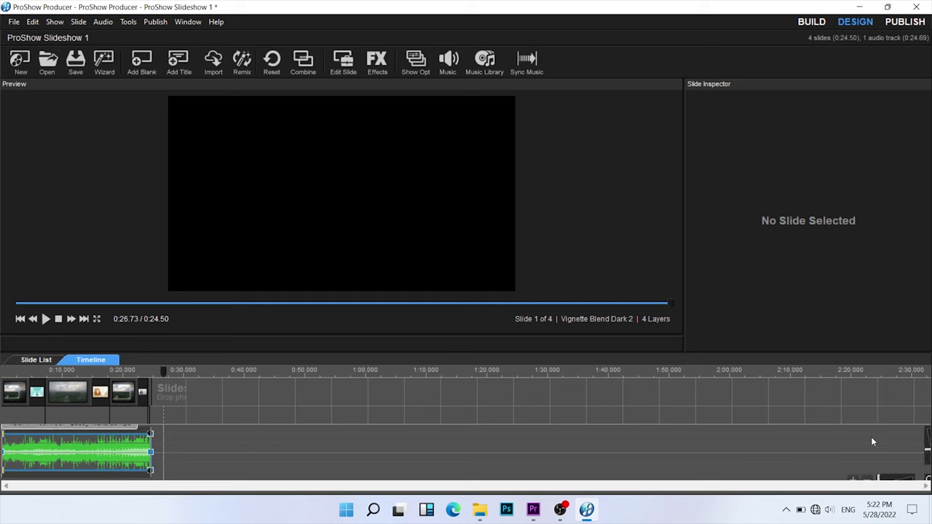
{"action": "left_click_drag", "start_coordinate": [879, 474], "coordinate": [893, 471]}
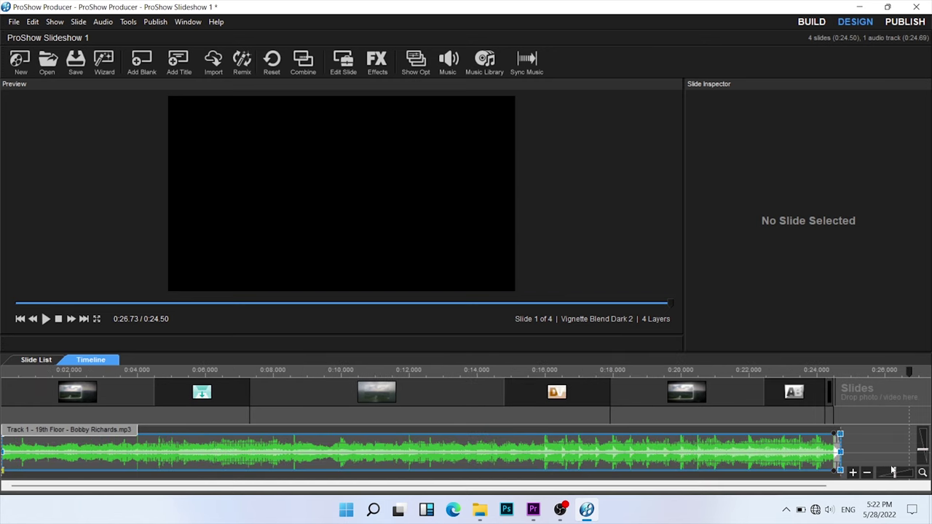
{"action": "left_click_drag", "start_coordinate": [840, 453], "coordinate": [837, 456]}
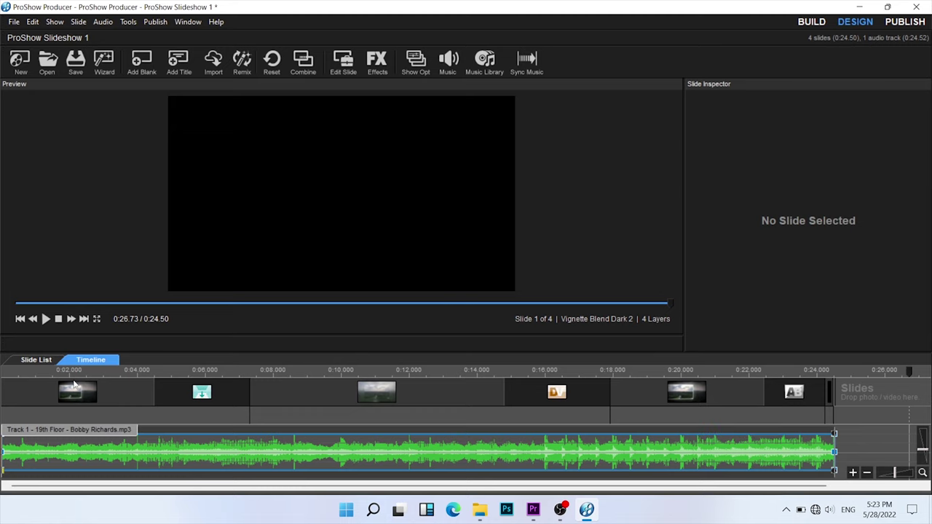
- Play the slide show from its beginning to check the slides with the trimmed music
{"action": "left_click", "coordinate": [4, 383]}
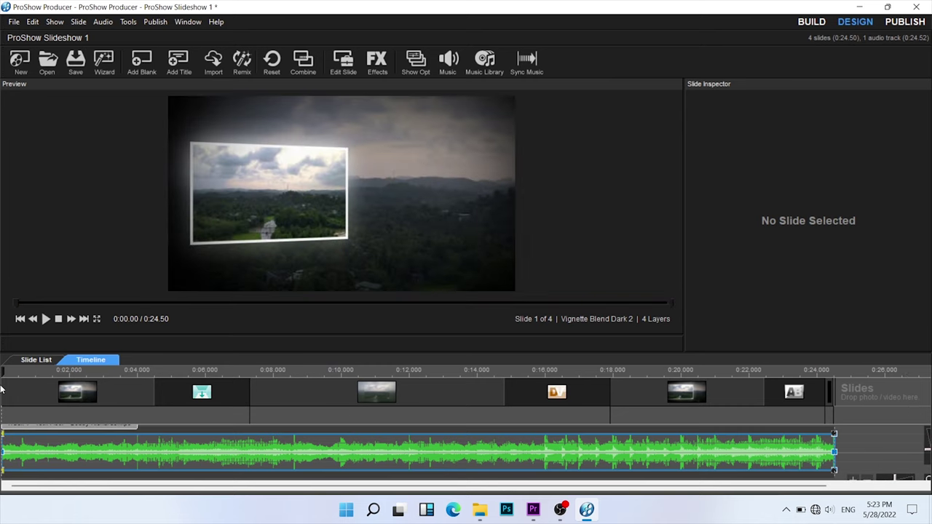
{"action": "key", "text": "space"}
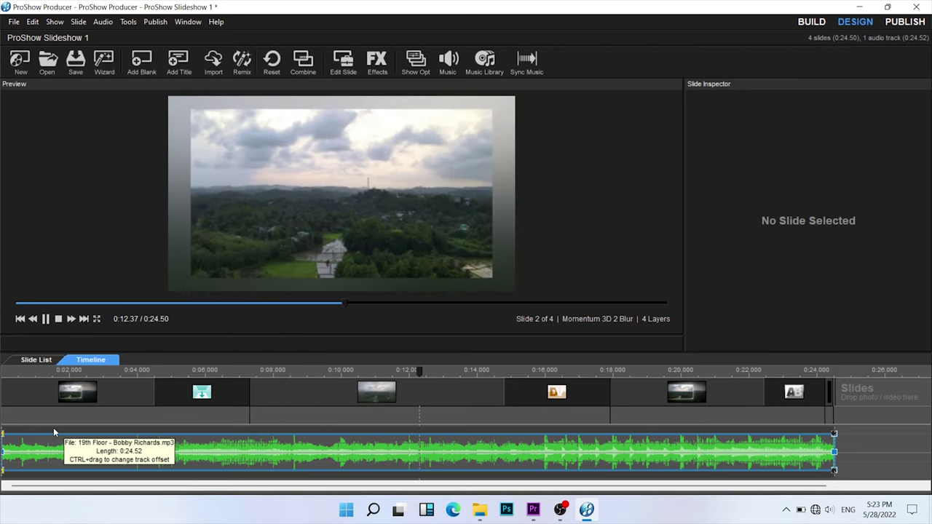
{"action": "scroll", "coordinate": [111, 435], "scroll_direction": "right", "scroll_amount": 1}
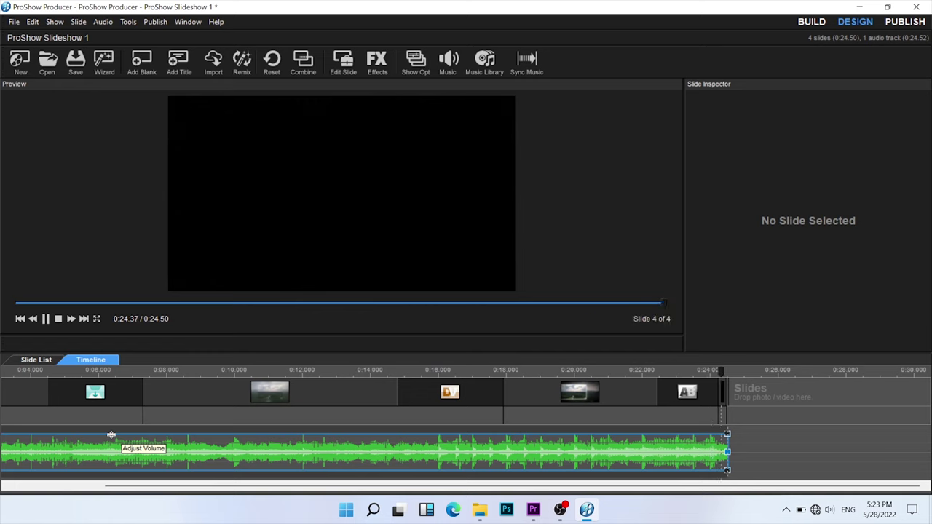
- Start publishing the show in the Custom Video File format
{"action": "left_click", "coordinate": [922, 24]}
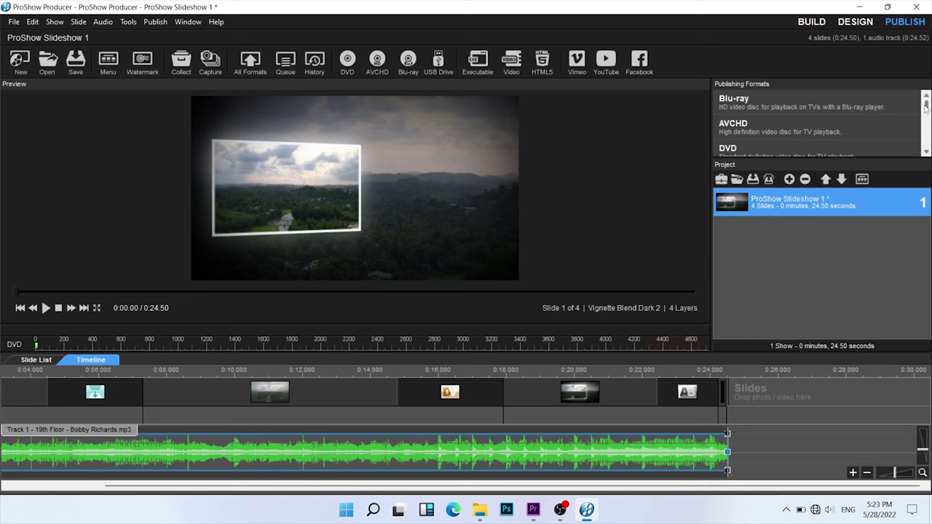
{"action": "left_click_drag", "start_coordinate": [925, 106], "coordinate": [926, 126]}
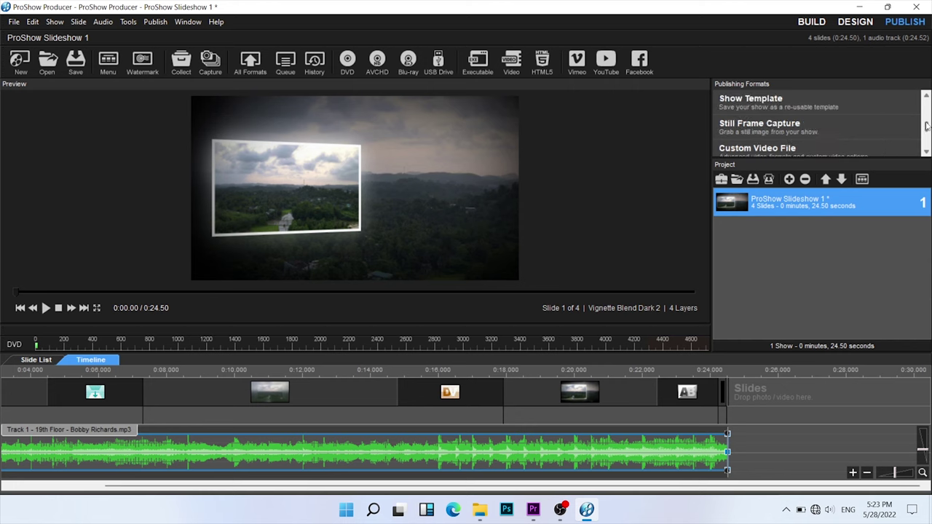
{"action": "left_click_drag", "start_coordinate": [927, 127], "coordinate": [926, 127]}
{"action": "left_click", "coordinate": [790, 151]}
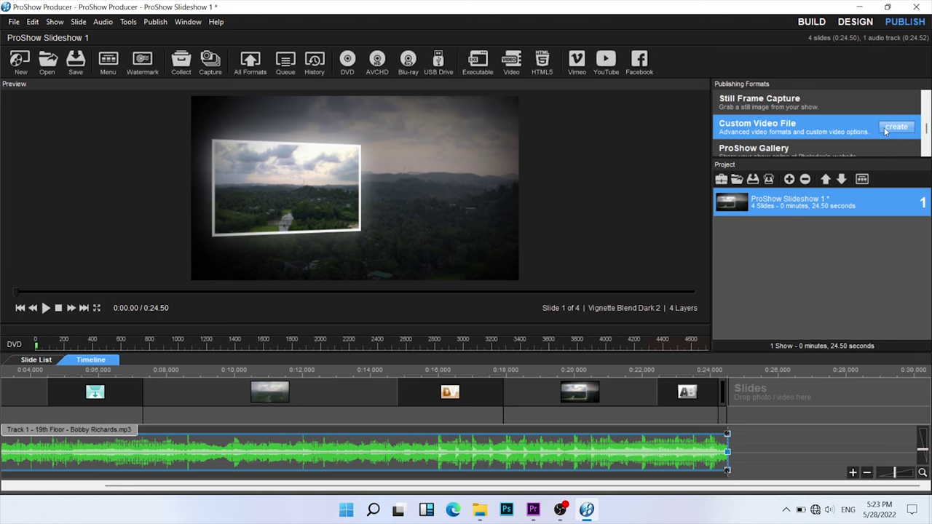
{"action": "left_click", "coordinate": [886, 130]}
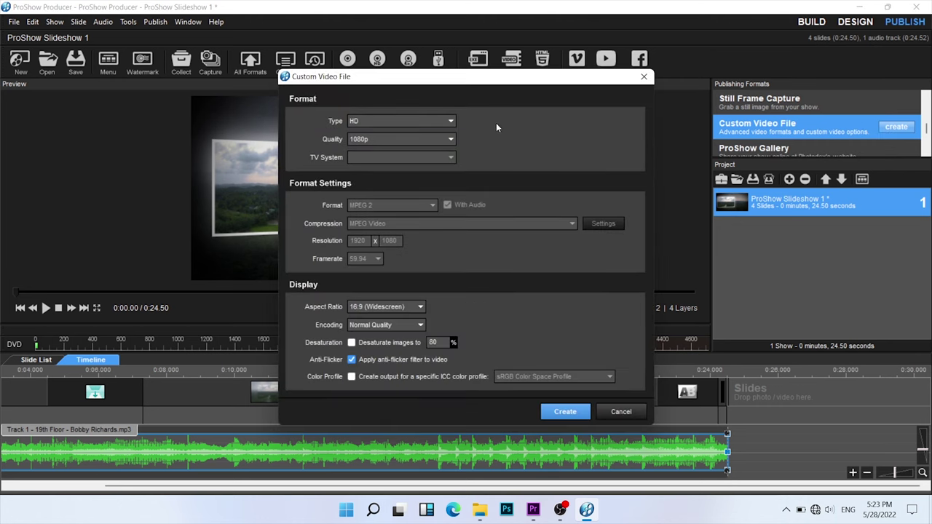
- Check the available video types and qualities, keep HD at 1080p, and create the video
{"action": "left_click", "coordinate": [450, 123]}
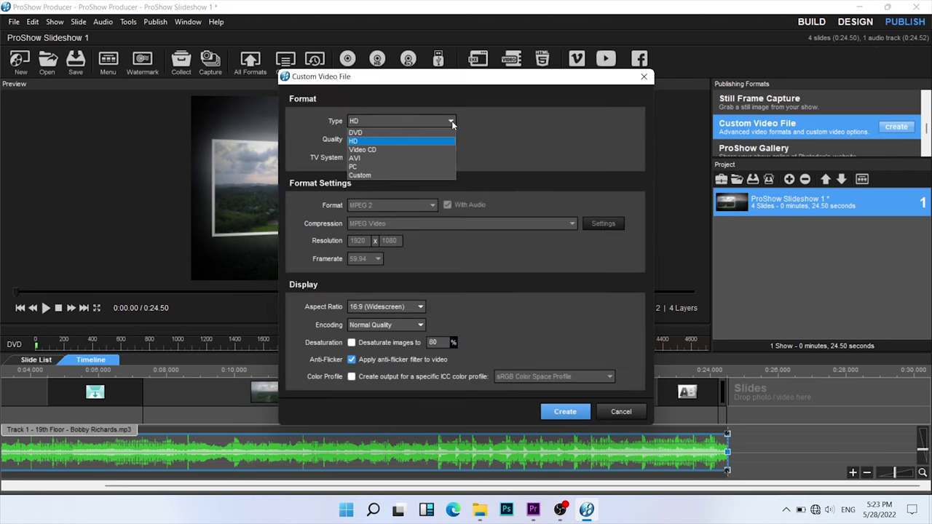
{"action": "left_click", "coordinate": [452, 124]}
{"action": "left_click", "coordinate": [452, 140]}
{"action": "left_click", "coordinate": [452, 140]}
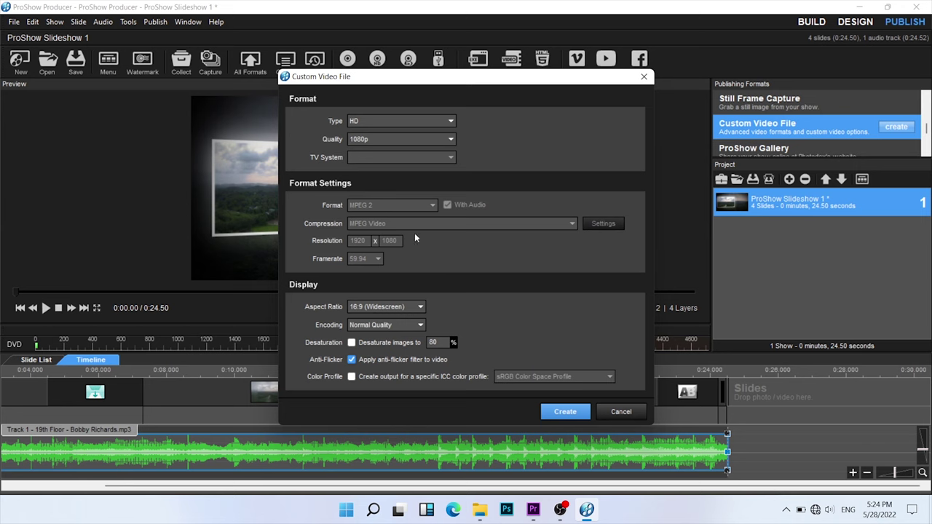
{"action": "key", "text": "Return"}
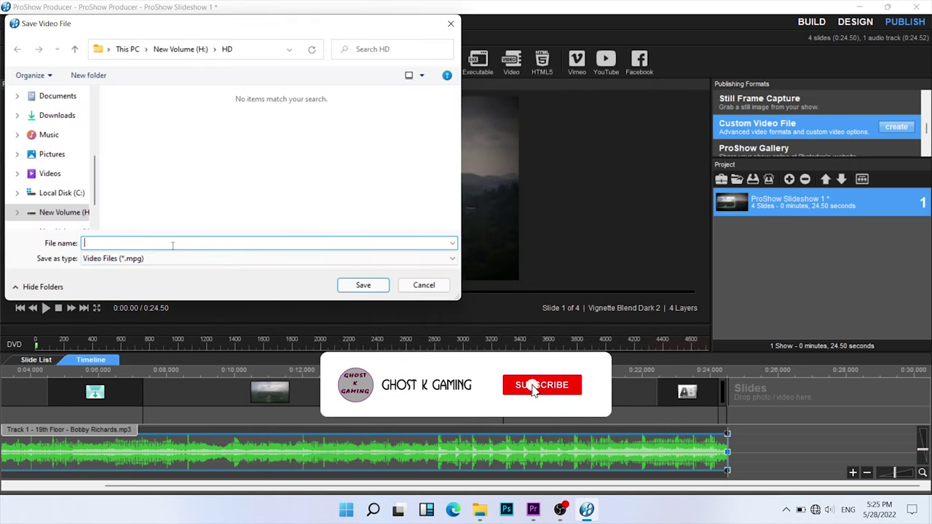
- Save the video as "Slid Show" in the HD folder on drive H: and dismiss the encoding message
{"action": "type", "text": "S"}
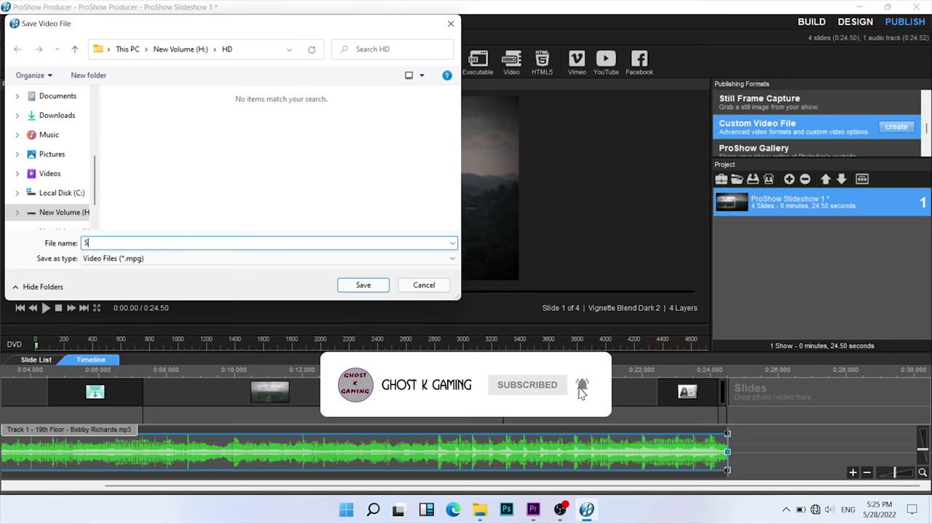
{"action": "type", "text": "lid Show"}
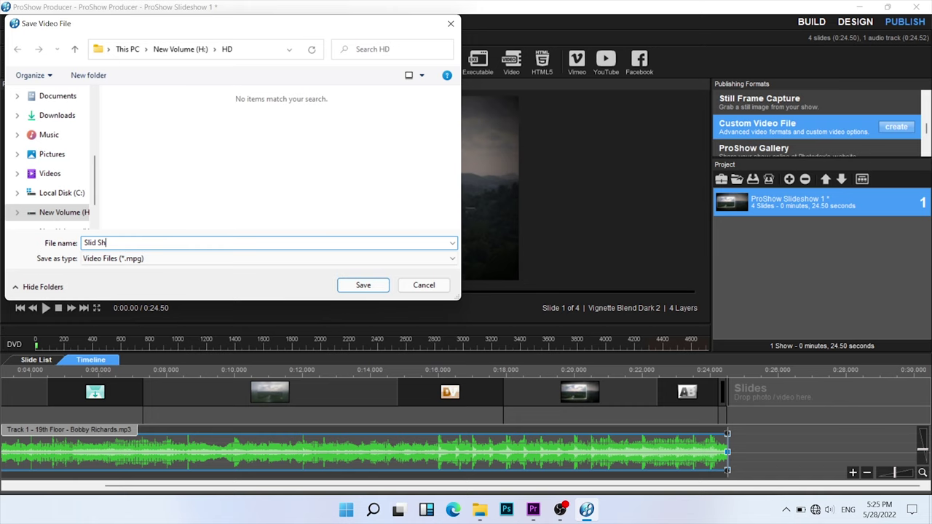
{"action": "left_click", "coordinate": [354, 287]}
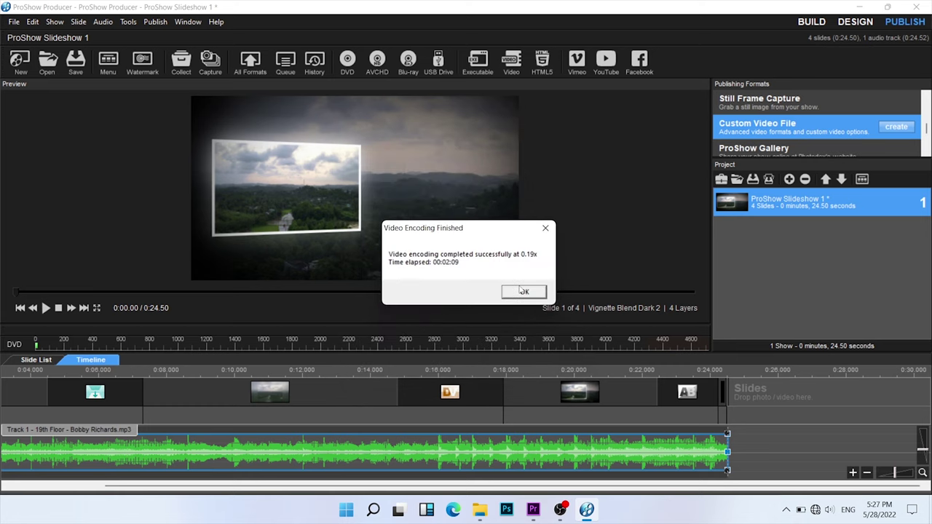
{"action": "left_click", "coordinate": [522, 290]}
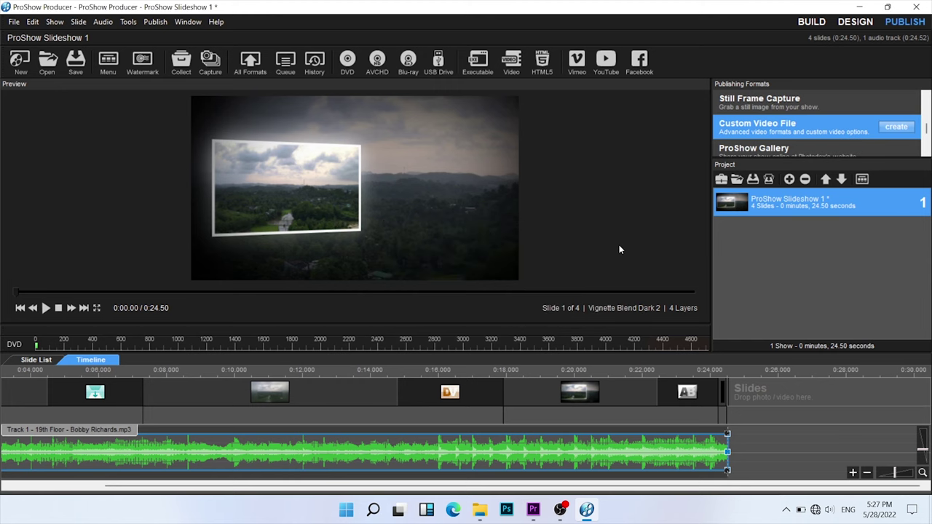
- Switch to File Explorer and play the exported Slid Show video full screen in VLC media player
{"action": "left_click", "coordinate": [860, 6]}
{"action": "right_click", "coordinate": [142, 121]}
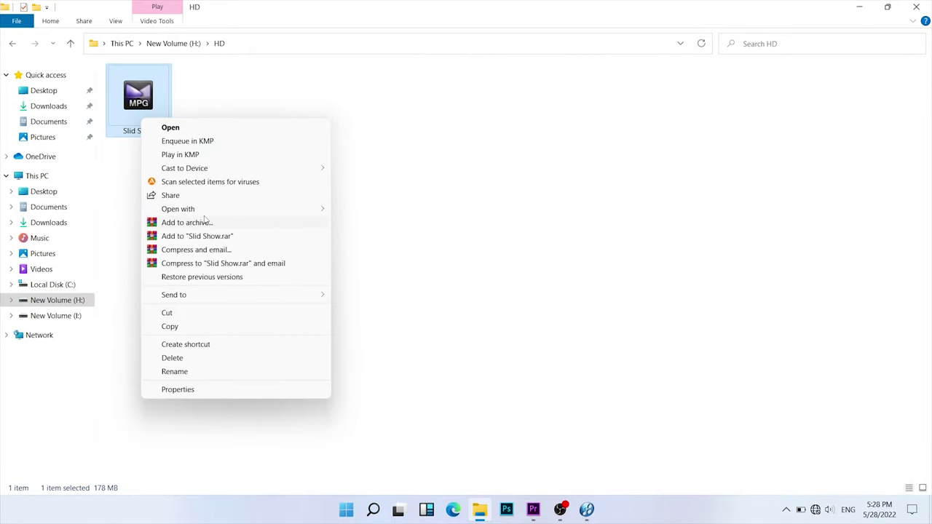
{"action": "mouse_move", "coordinate": [288, 211]}
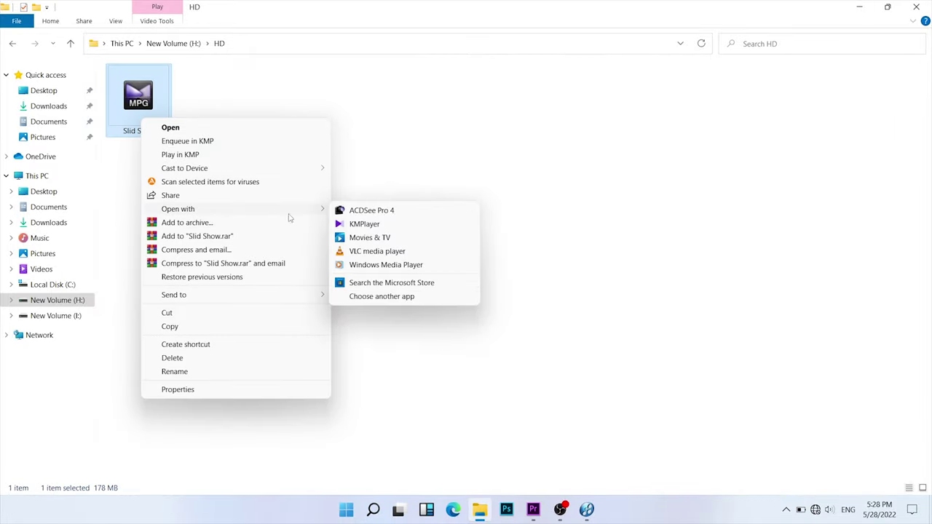
{"action": "left_click", "coordinate": [369, 254]}
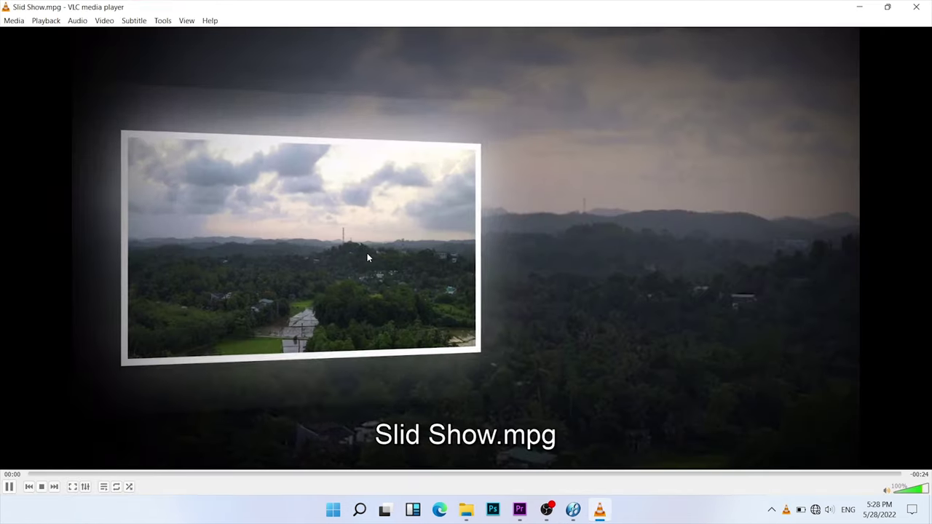
{"action": "double_click", "coordinate": [368, 257]}
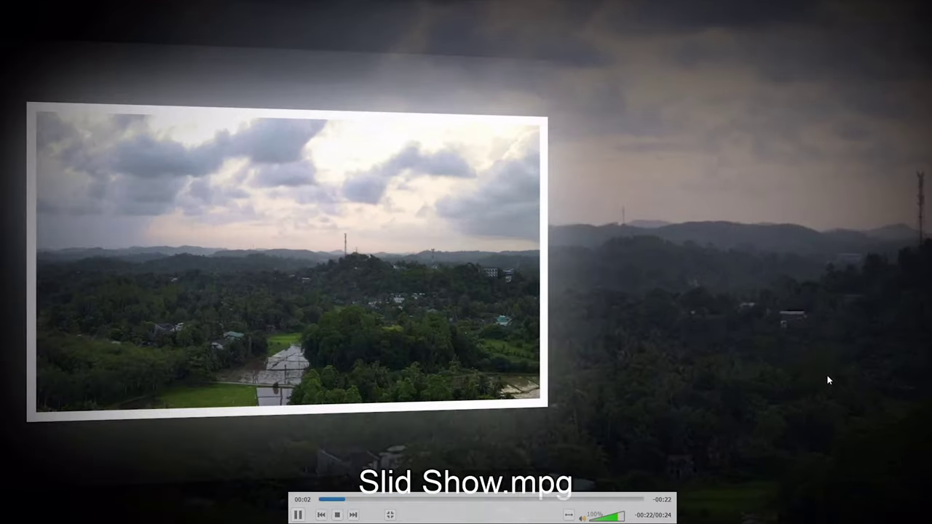